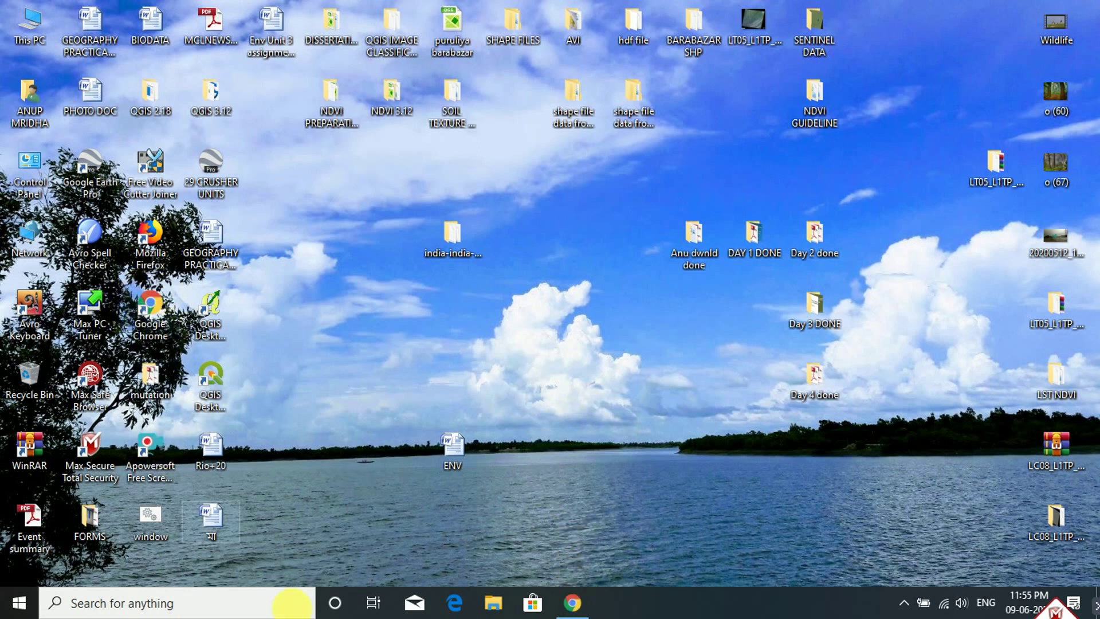
Bring Chrome back and switch to the Earthdata Login registration tab with its filled-in credentials
left_click(575, 603)
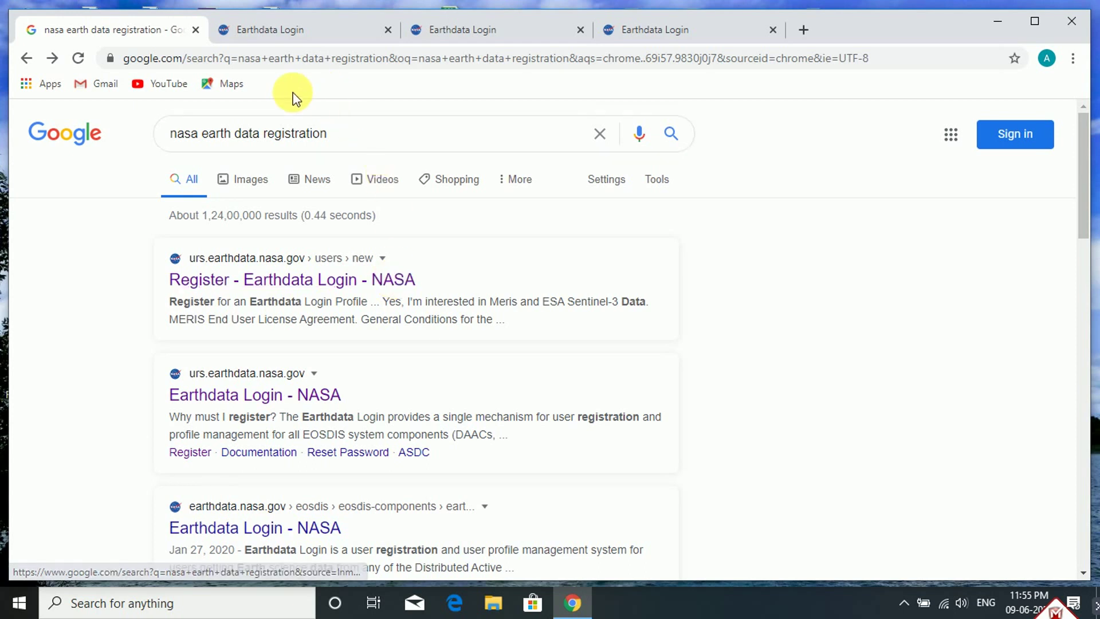
right_click(313, 35)
left_click(283, 30)
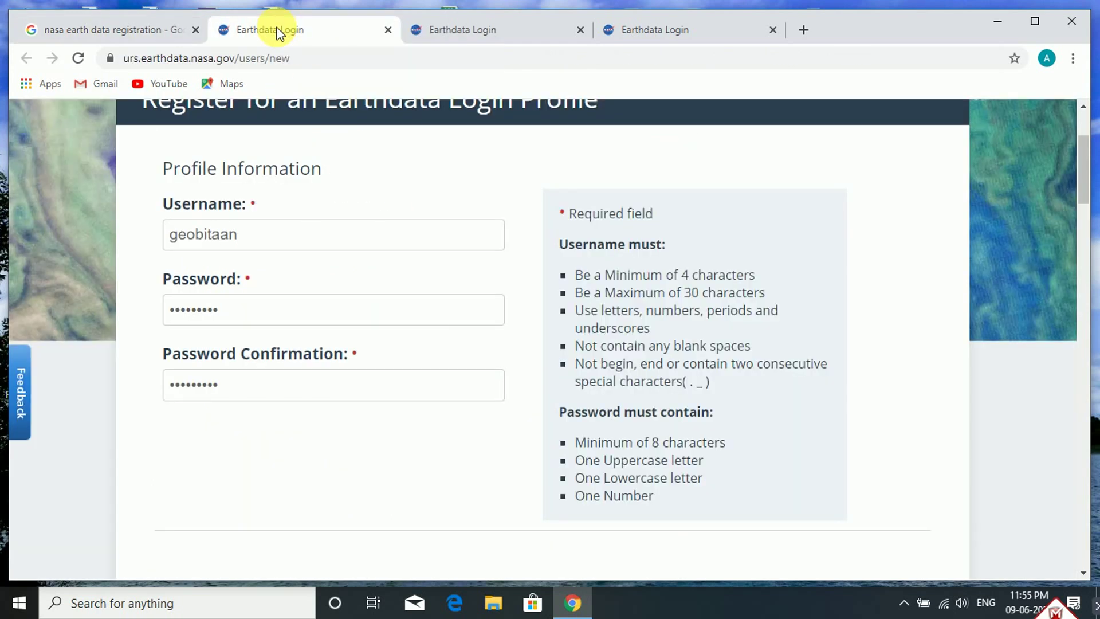
scroll(364, 233, "up", 3)
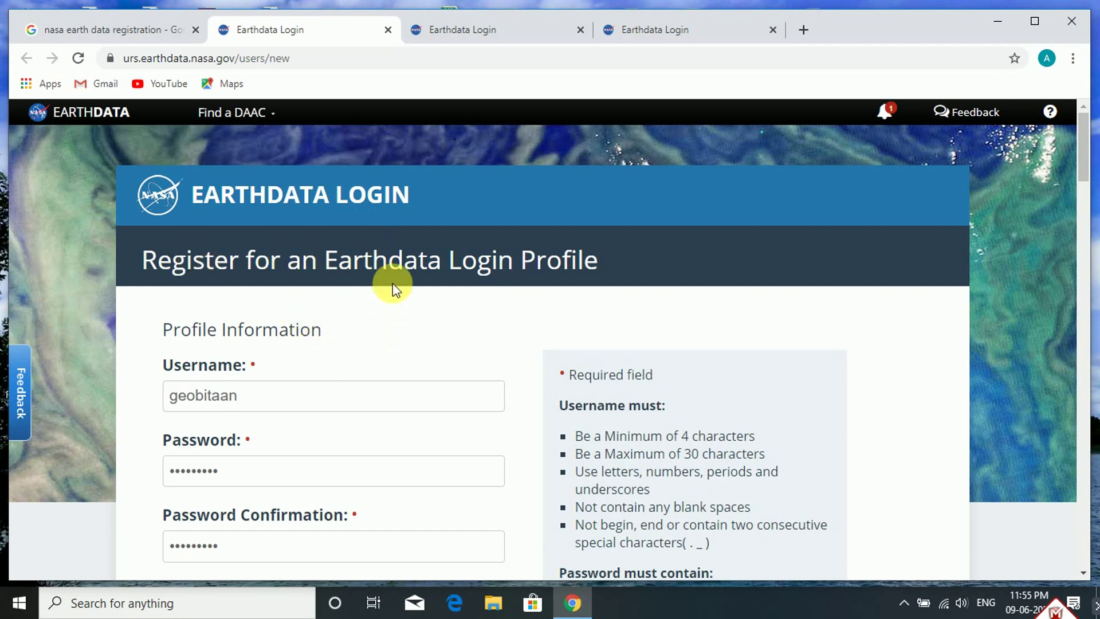
left_click(511, 32)
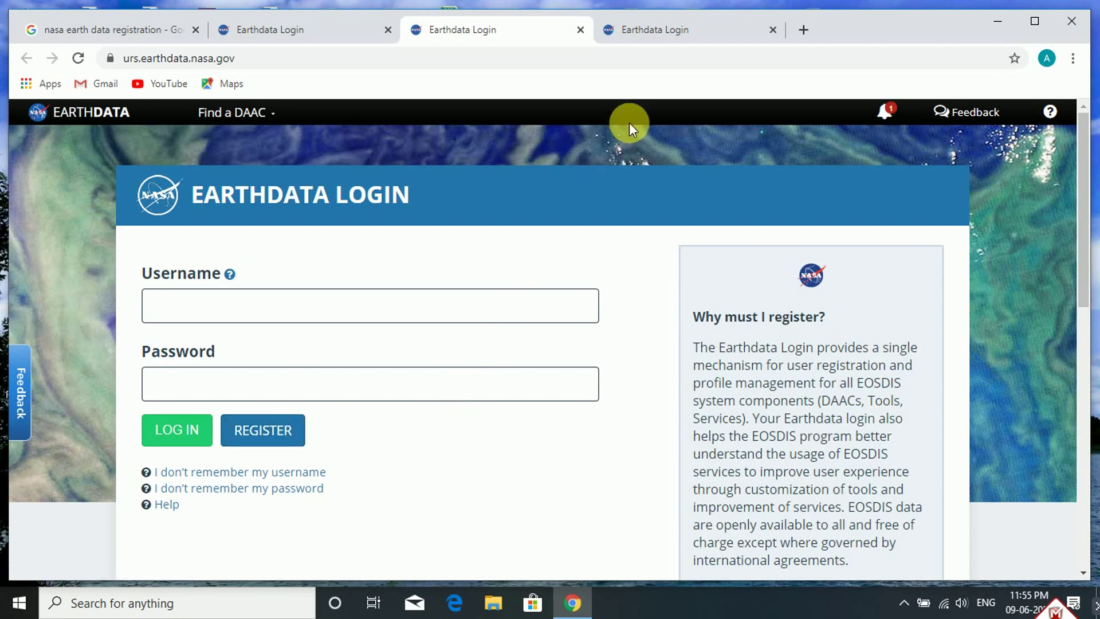
left_click(666, 26)
scroll(436, 396, "down", 1)
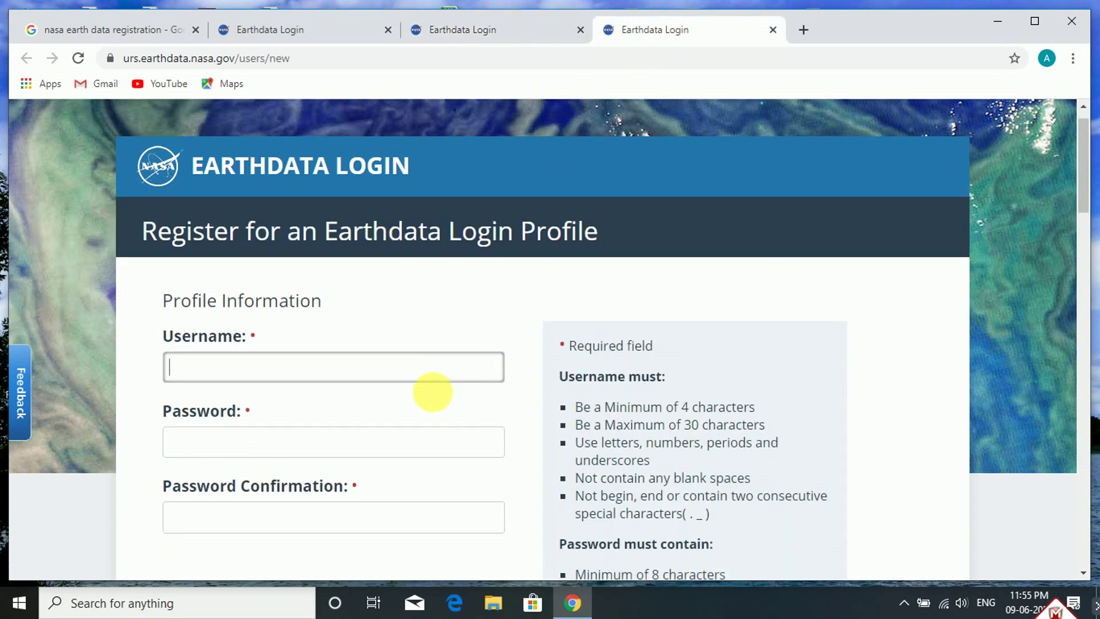
scroll(344, 344, "up", 1)
scroll(321, 304, "down", 1)
scroll(330, 297, "up", 1)
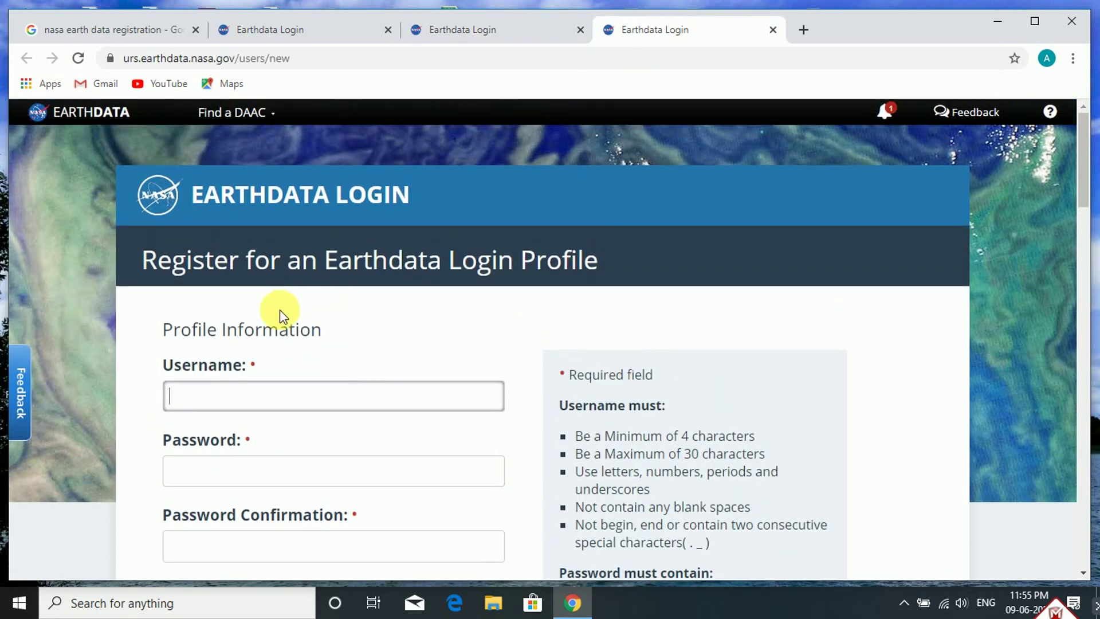
left_click(281, 31)
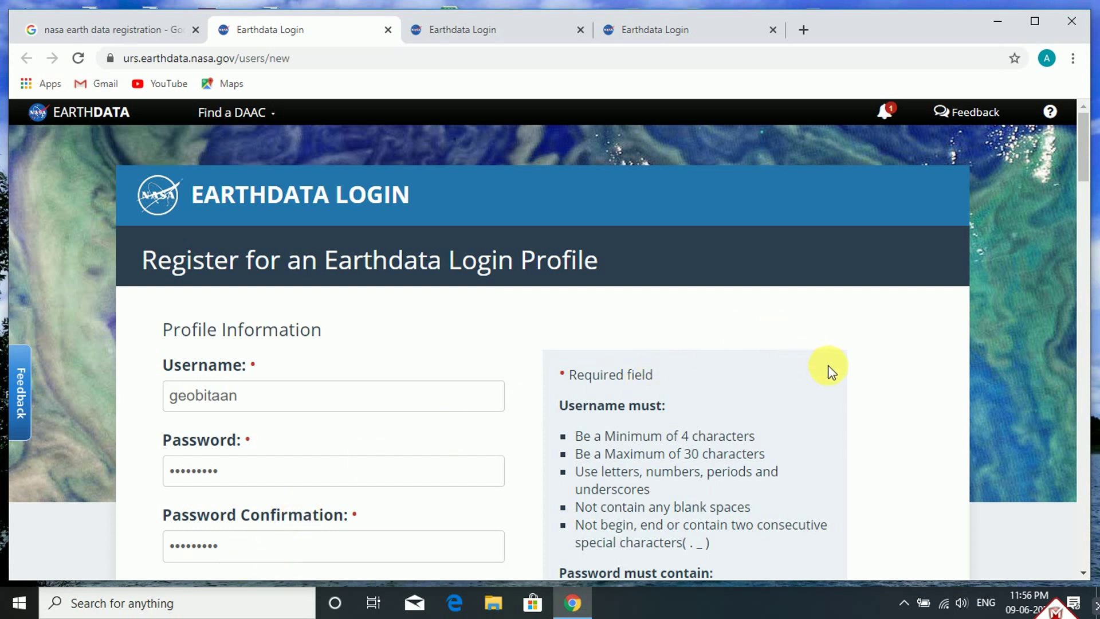
scroll(825, 356, "down", 3)
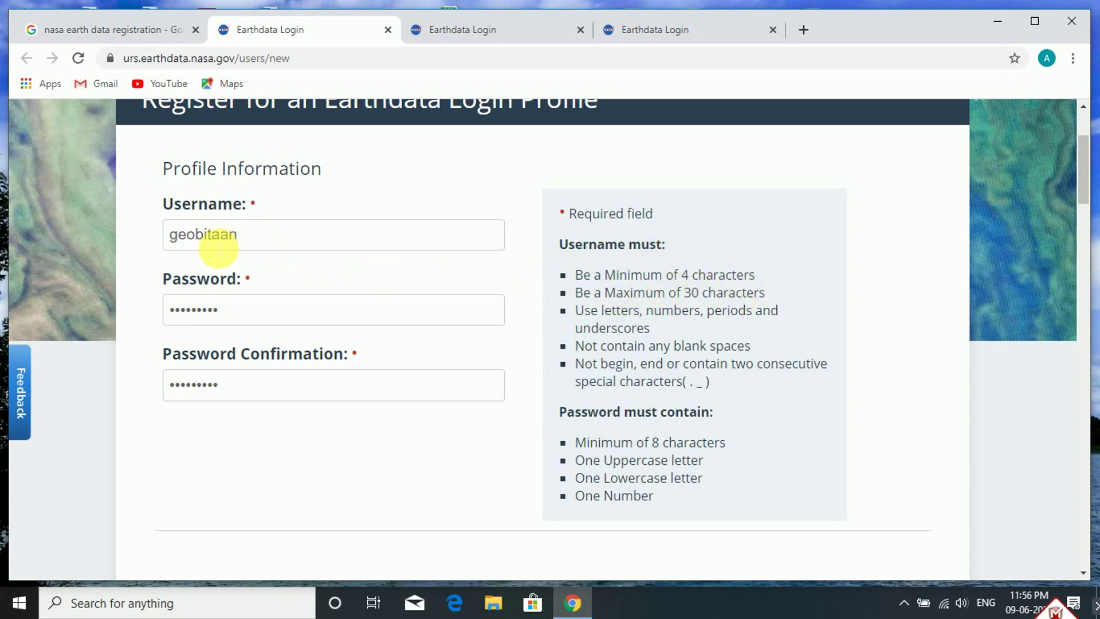
scroll(329, 411, "down", 3)
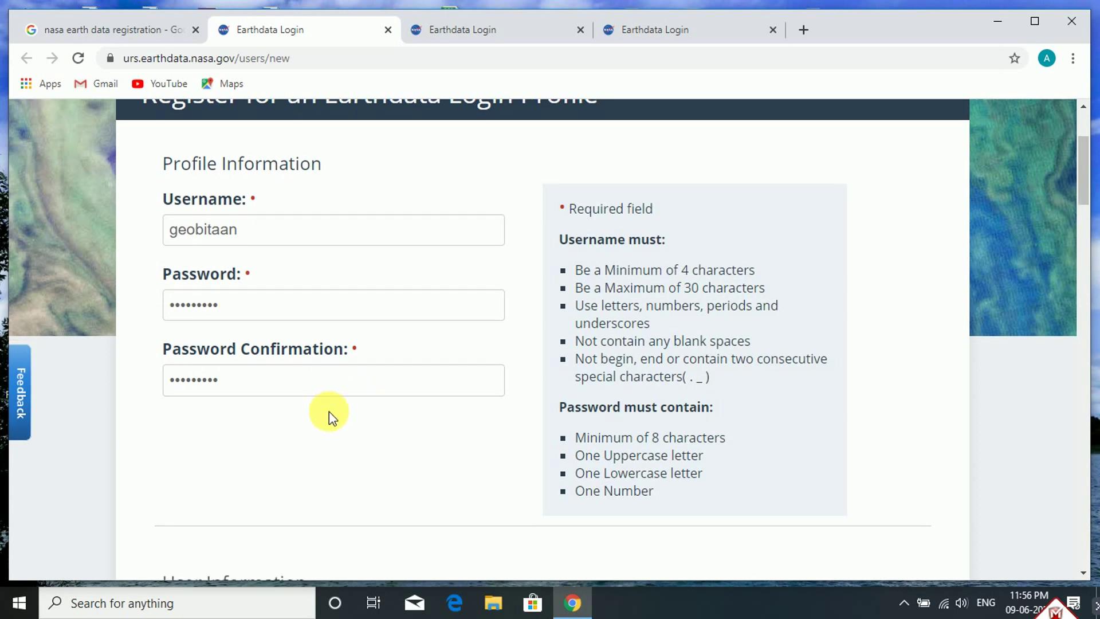
scroll(332, 321, "down", 4)
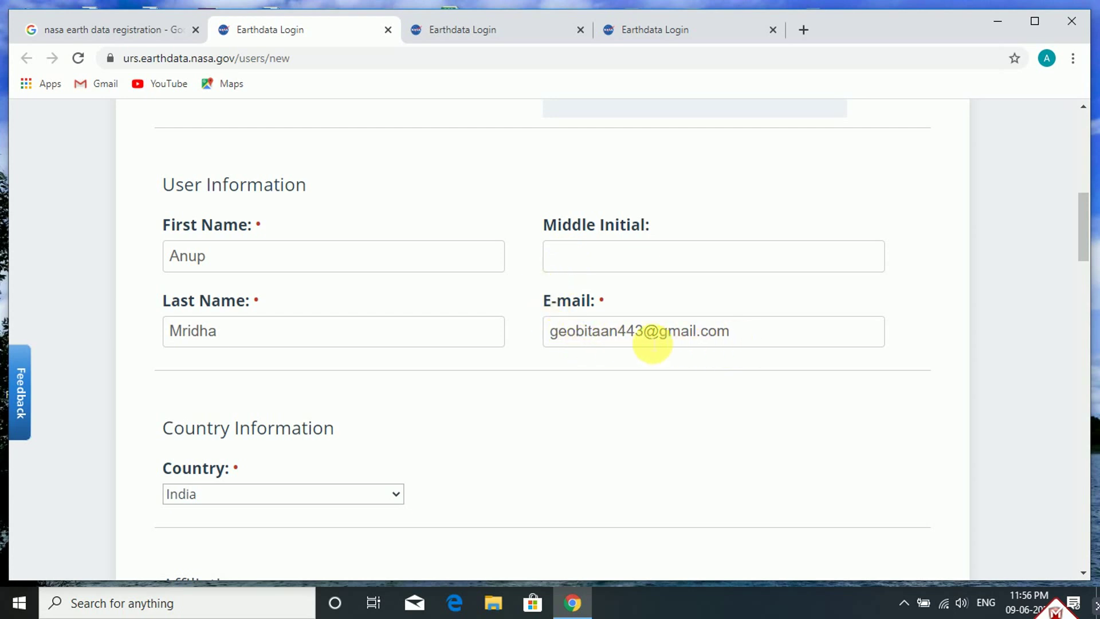
scroll(362, 356, "down", 3)
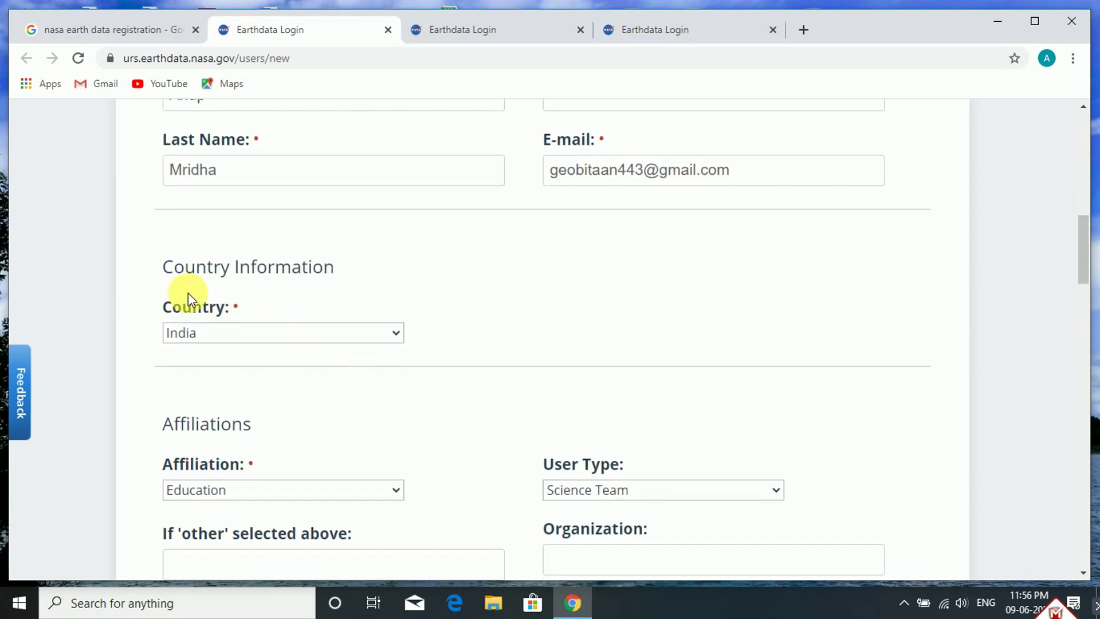
left_click(396, 337)
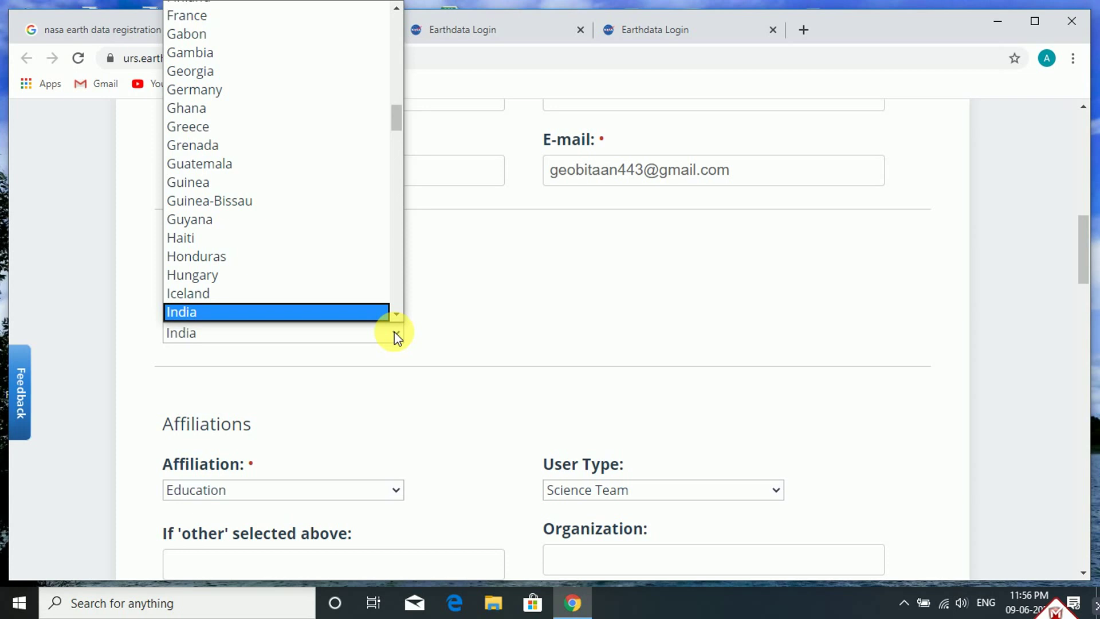
scroll(348, 314, "down", 1)
left_click(347, 314)
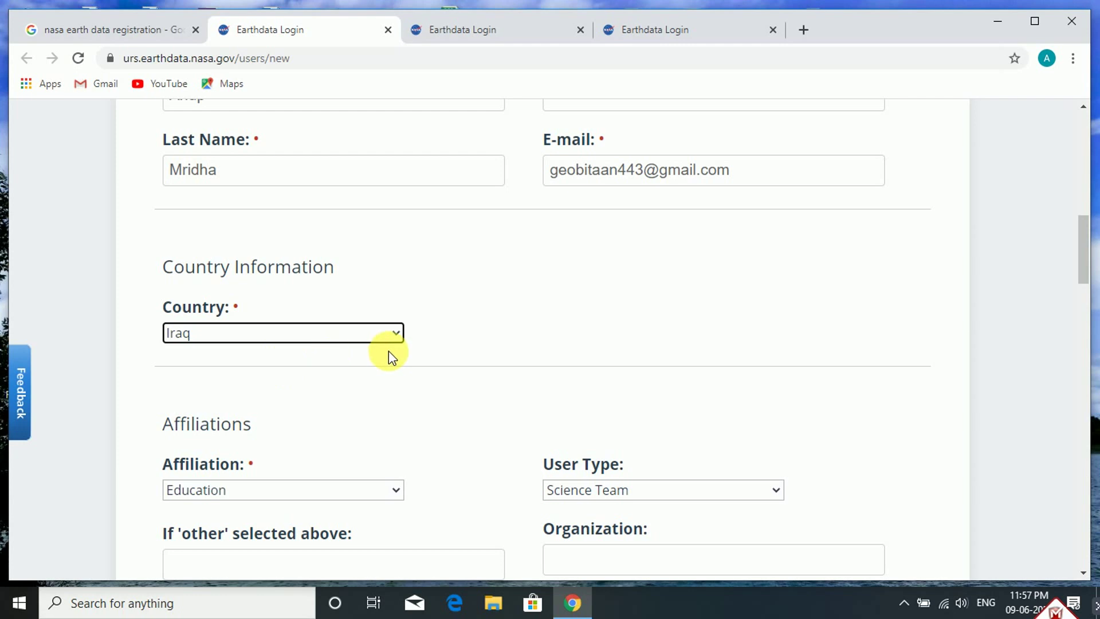
left_click(399, 335)
scroll(253, 304, "down", 1)
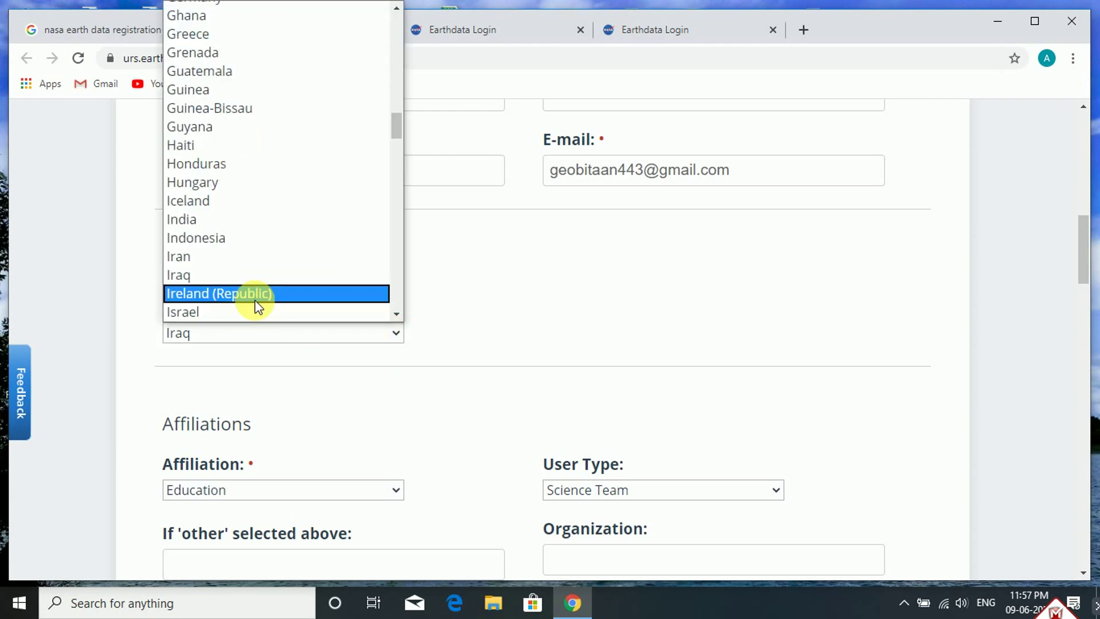
scroll(258, 302, "down", 3)
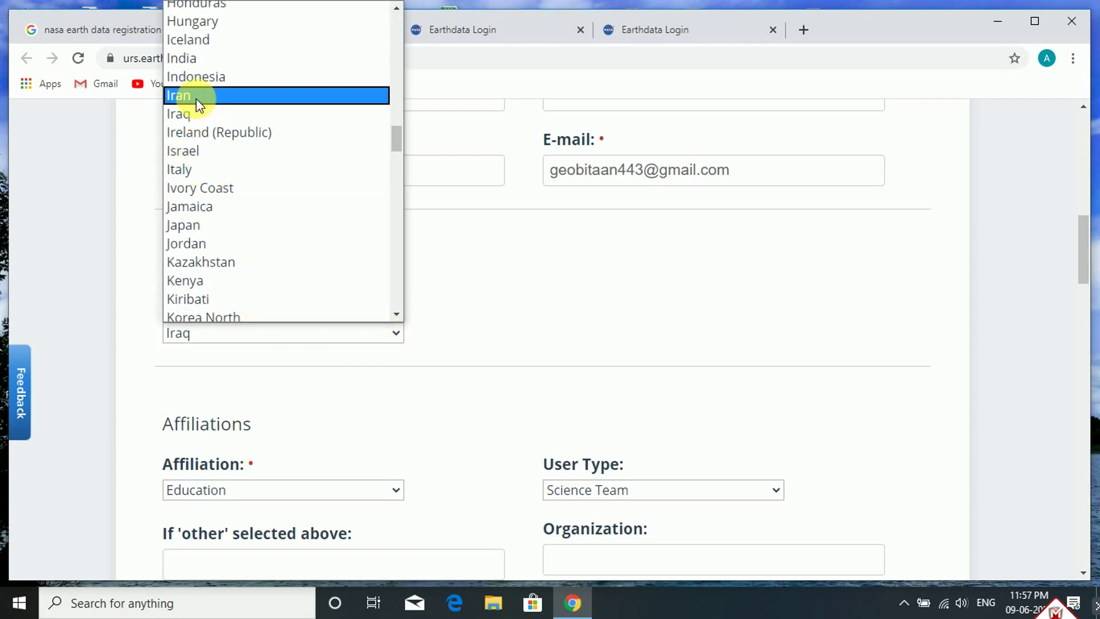
left_click(193, 59)
scroll(438, 406, "down", 3)
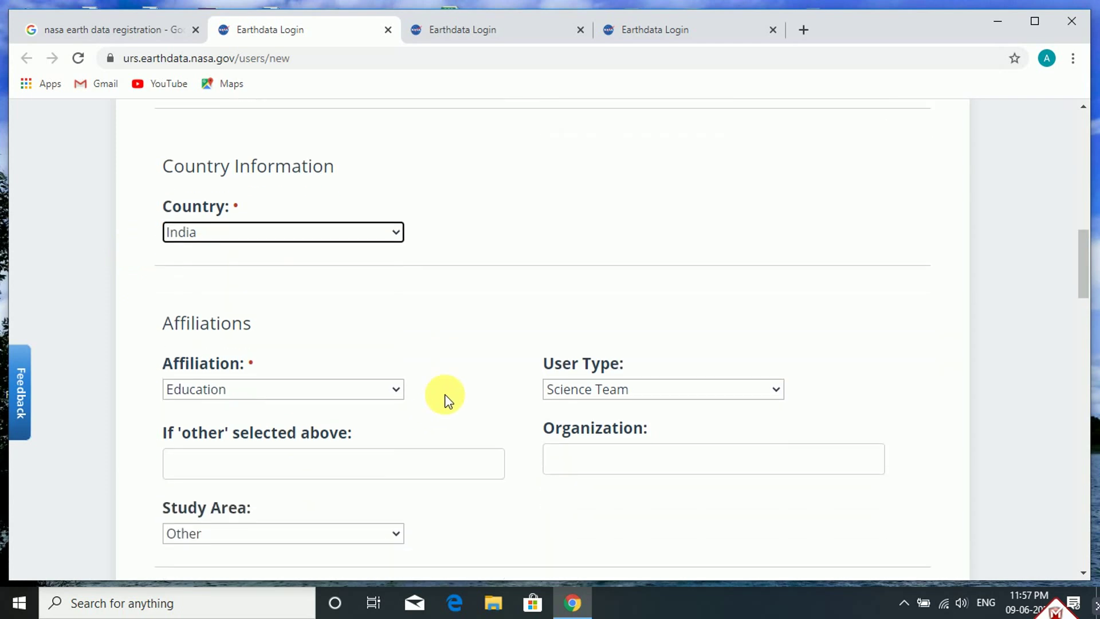
left_click(394, 331)
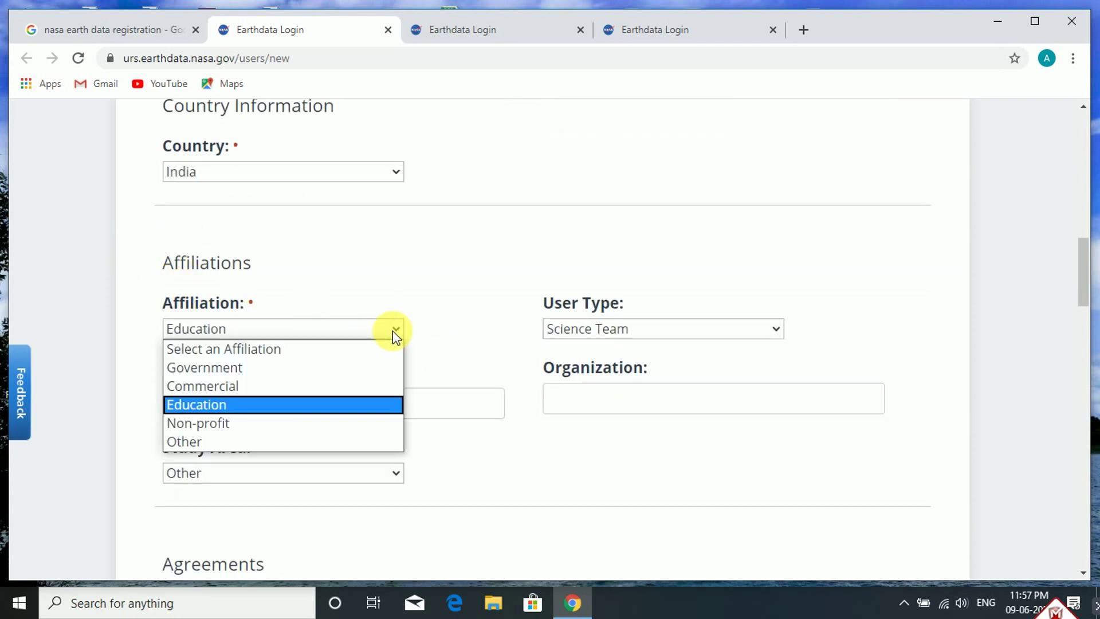
left_click(287, 402)
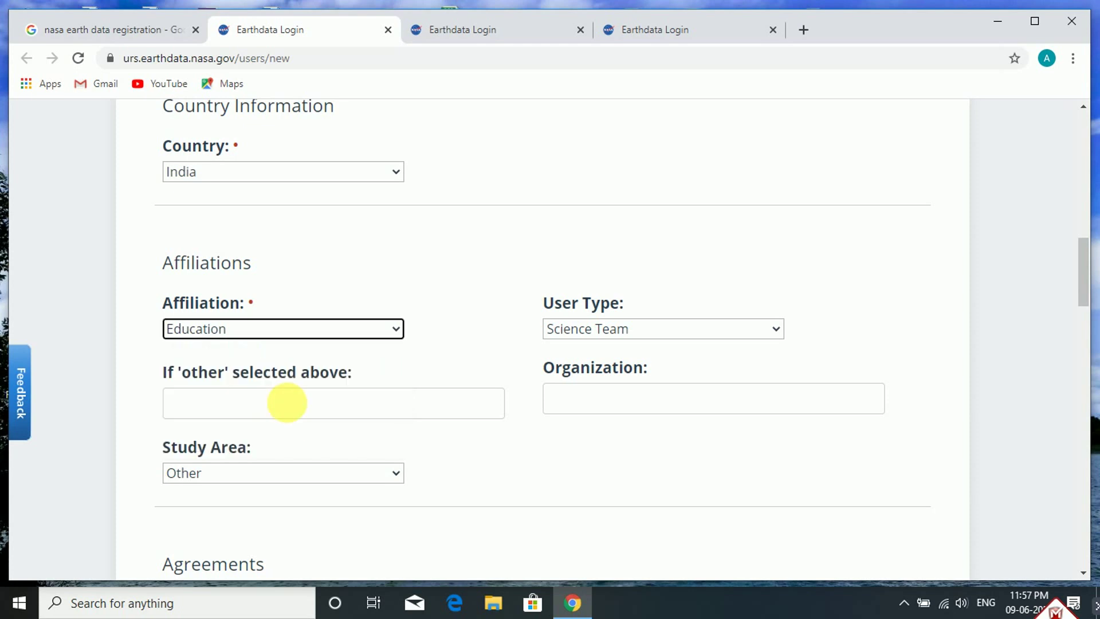
left_click(776, 332)
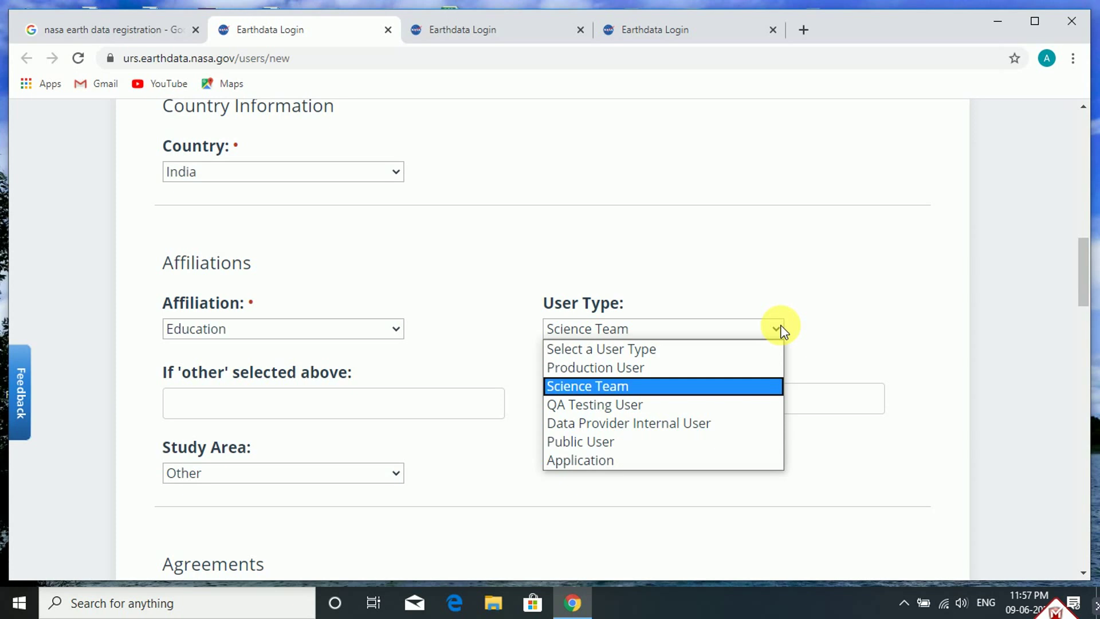
left_click(602, 386)
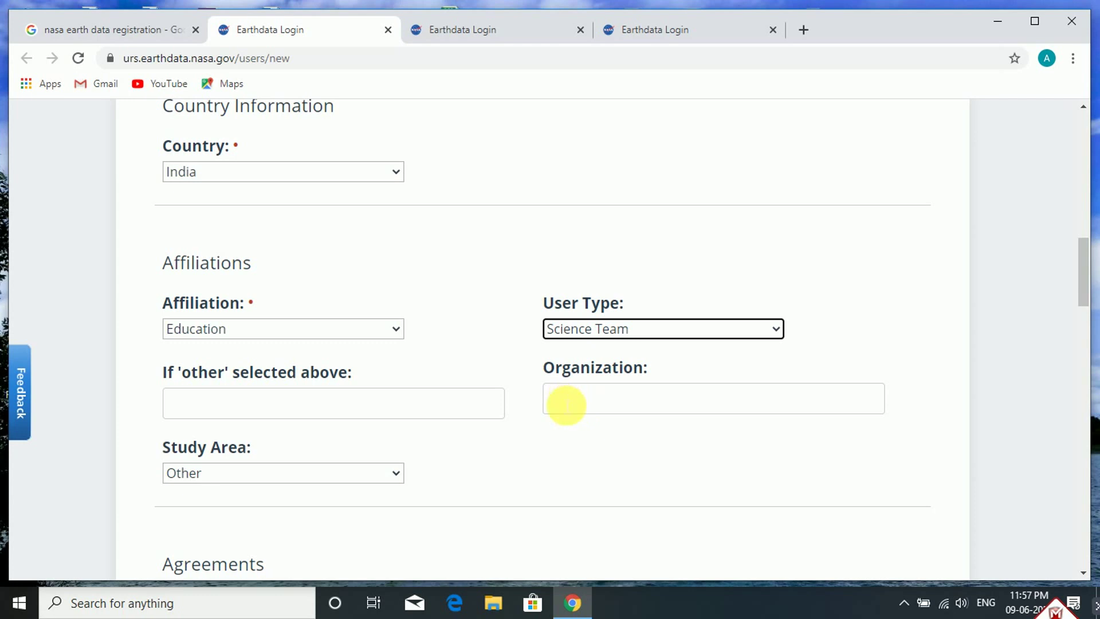
scroll(173, 378, "down", 1)
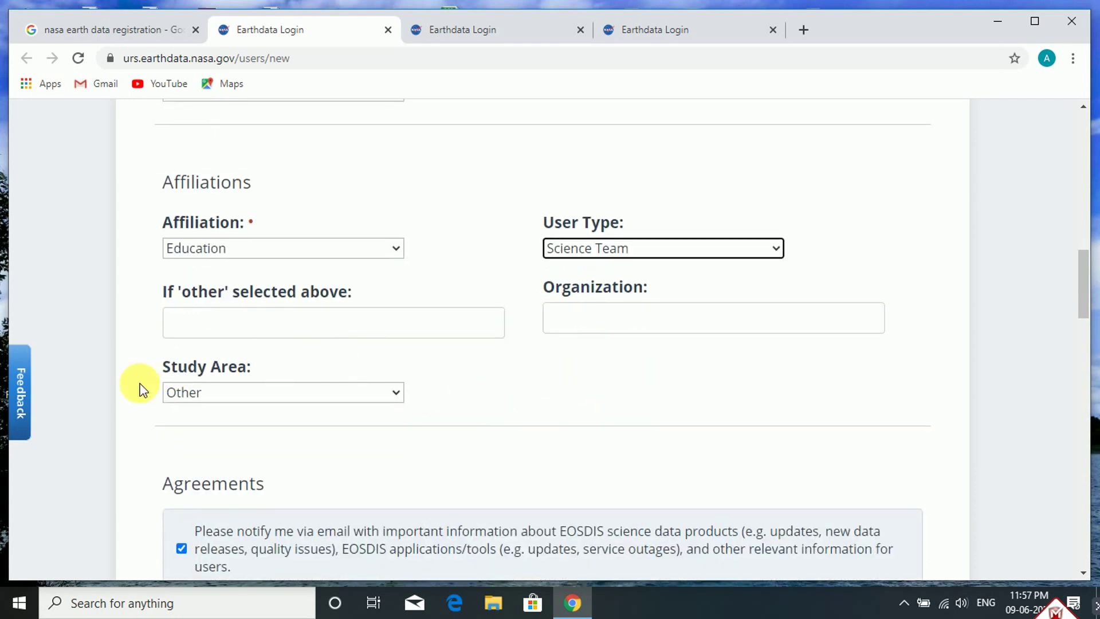
Choose Other from the bottom of the Study Area dropdown list
left_click(394, 392)
scroll(298, 258, "up", 1)
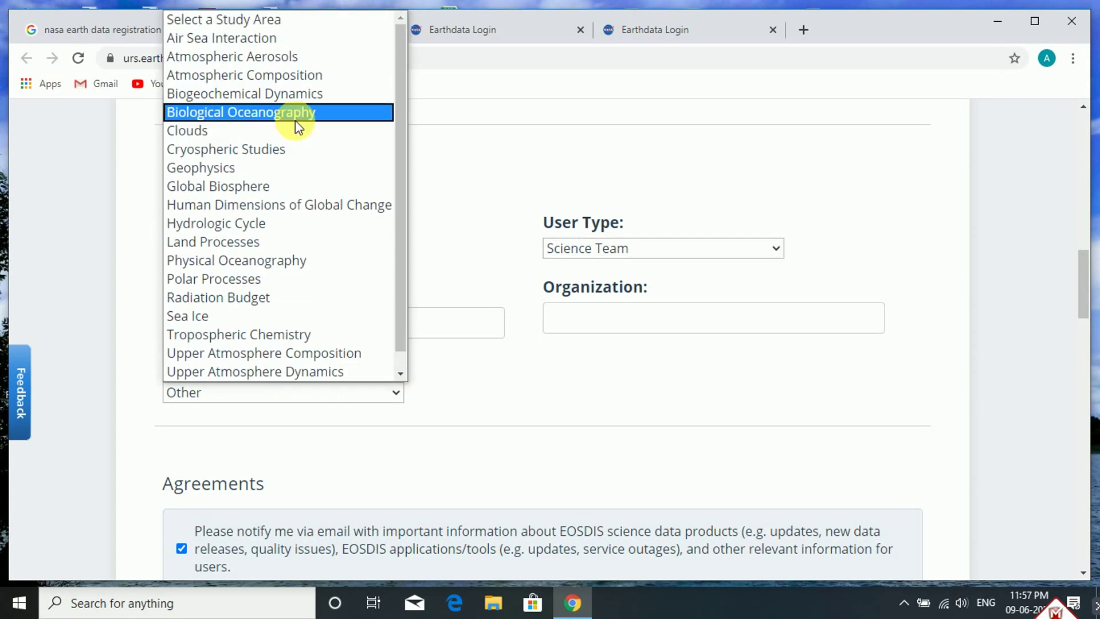
scroll(292, 108, "down", 1)
scroll(304, 74, "up", 1)
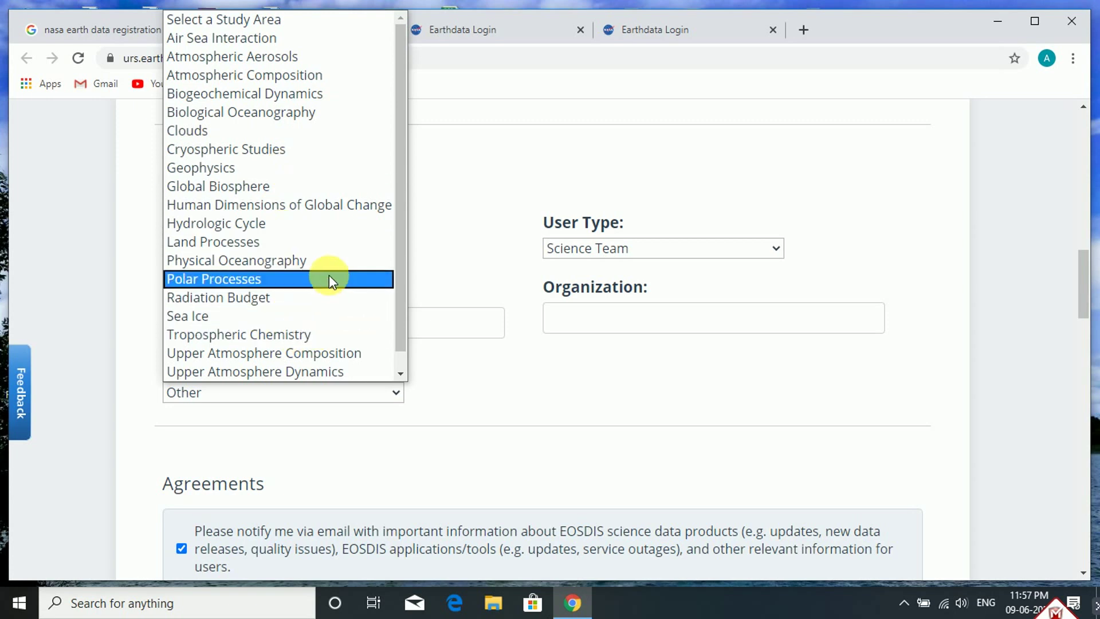
scroll(338, 344, "down", 1)
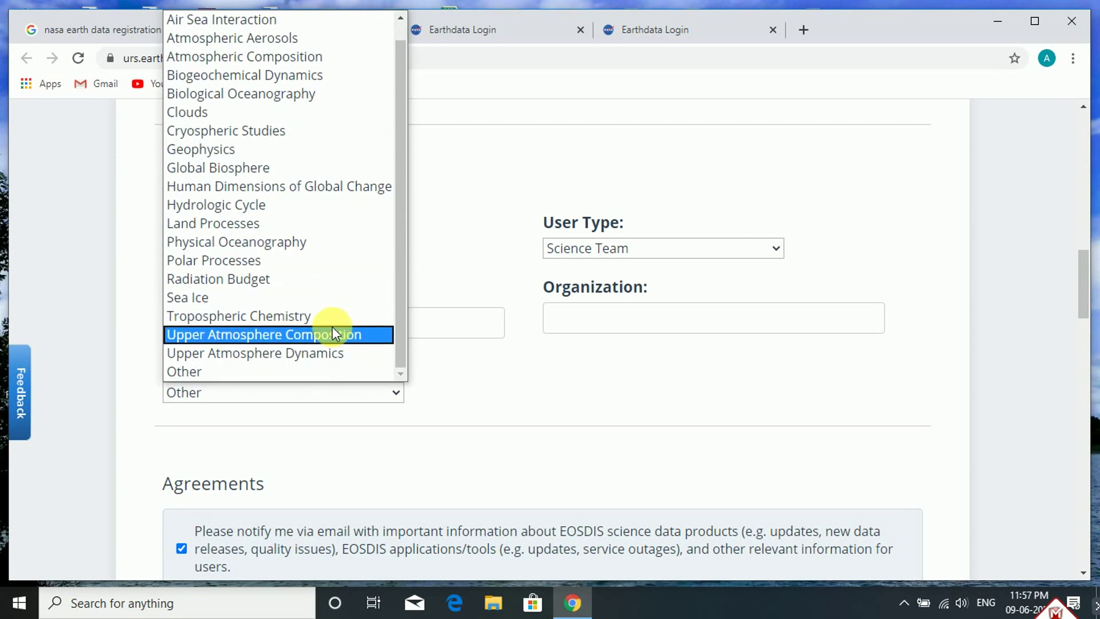
left_click(257, 372)
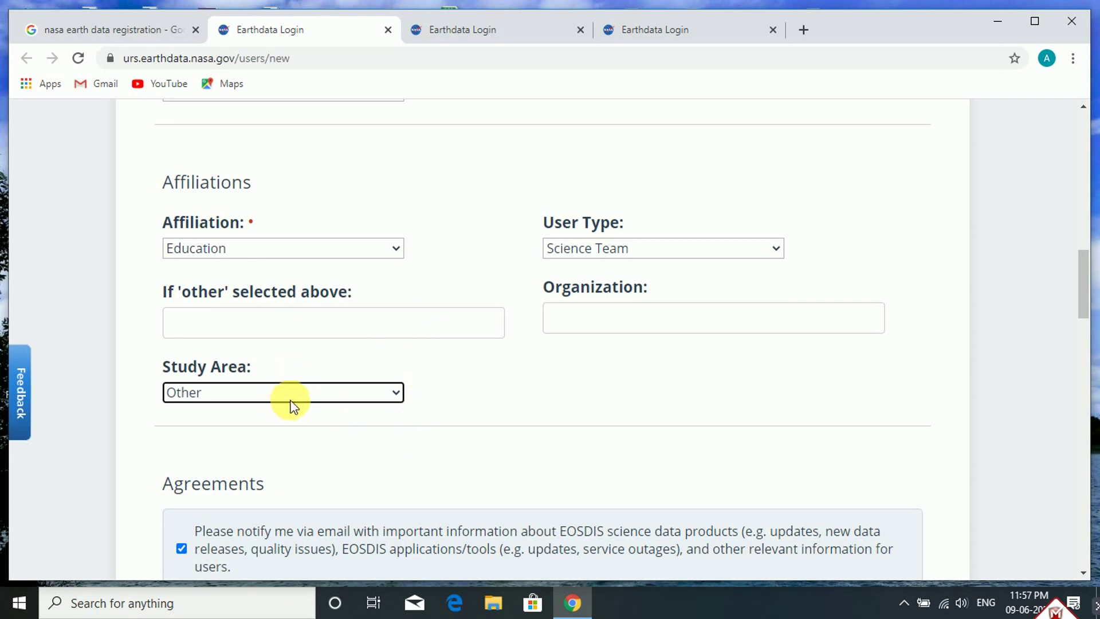
scroll(410, 476, "down", 3)
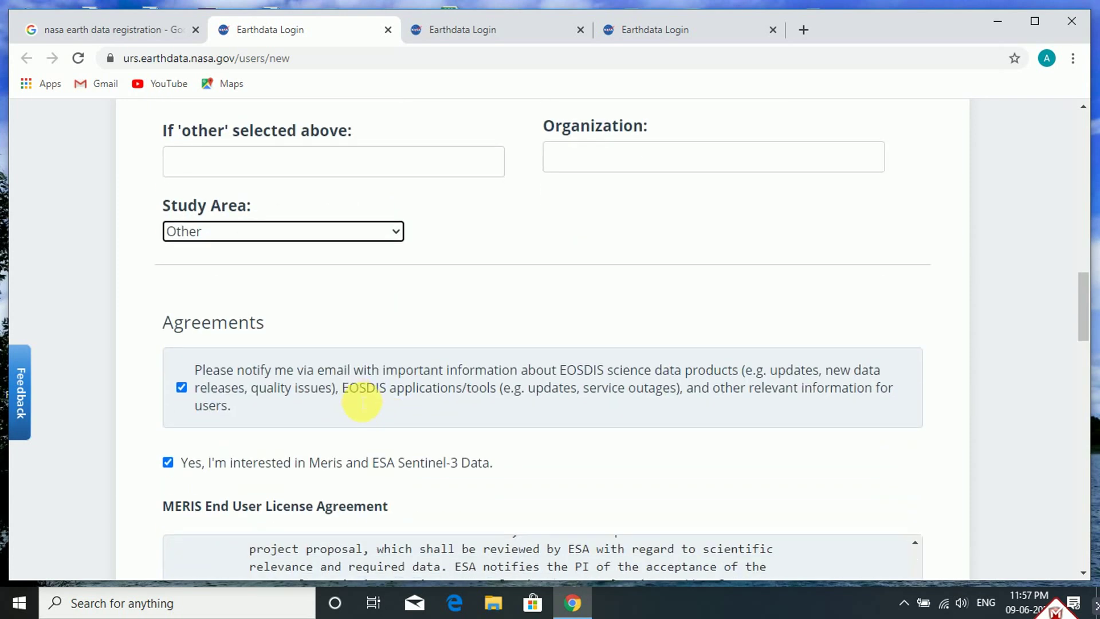
Scroll down the form and agree to the MERIS End User License Agreement
scroll(319, 312, "down", 3)
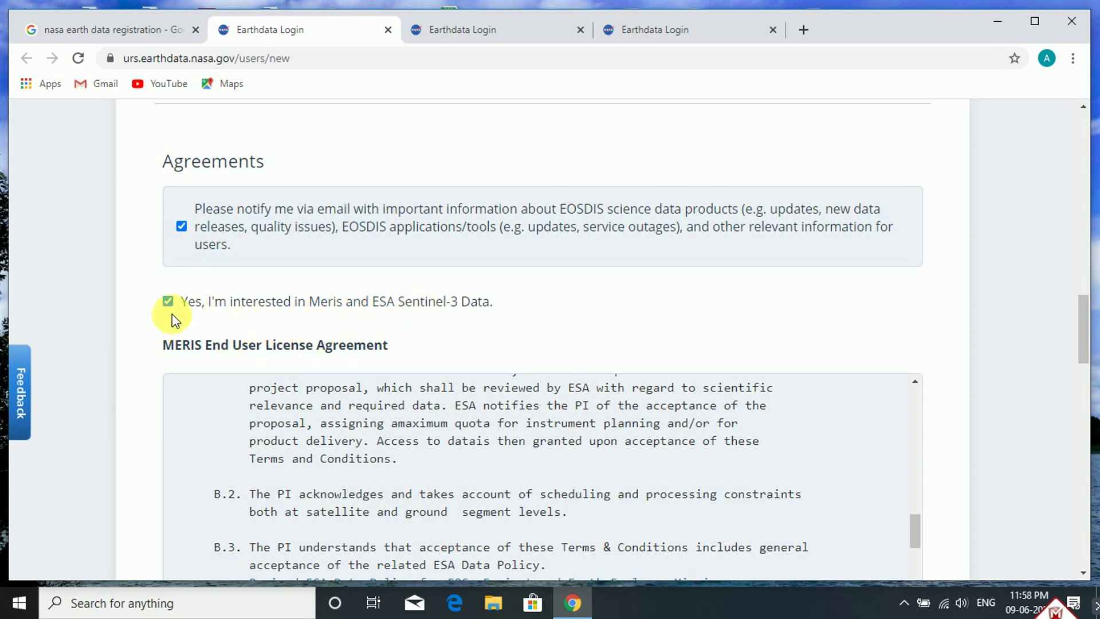
scroll(172, 356, "down", 7)
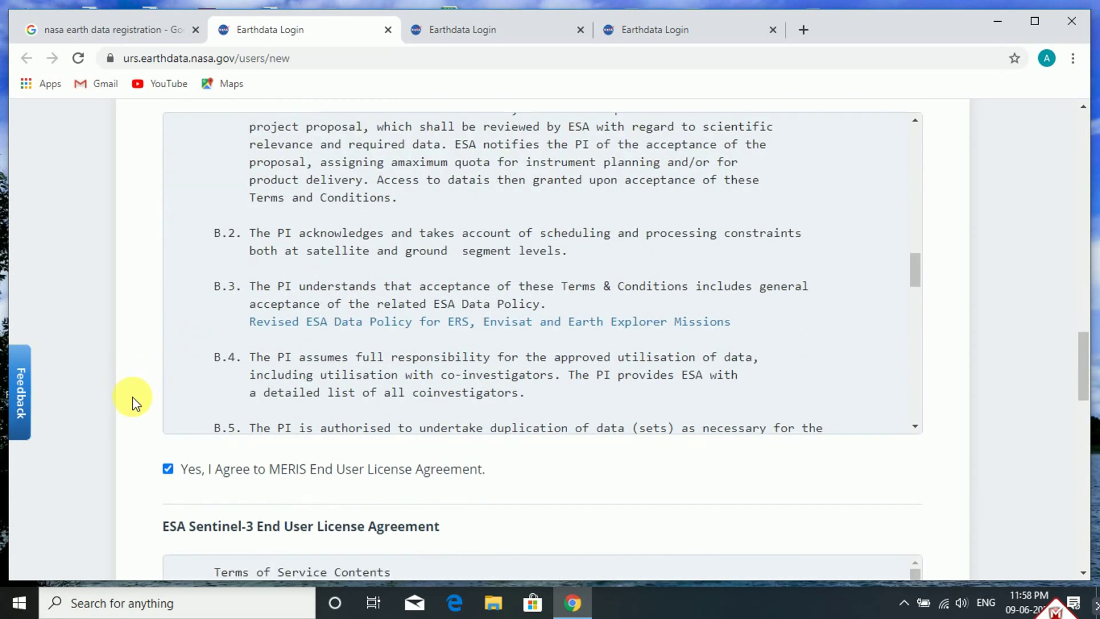
left_click(167, 327)
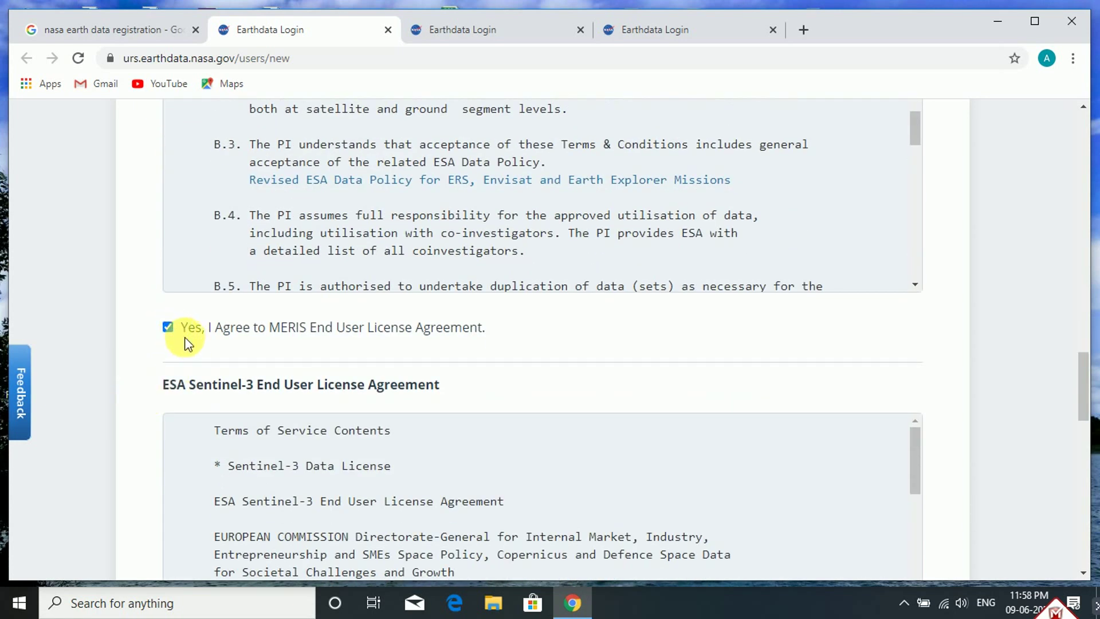
scroll(144, 414, "down", 5)
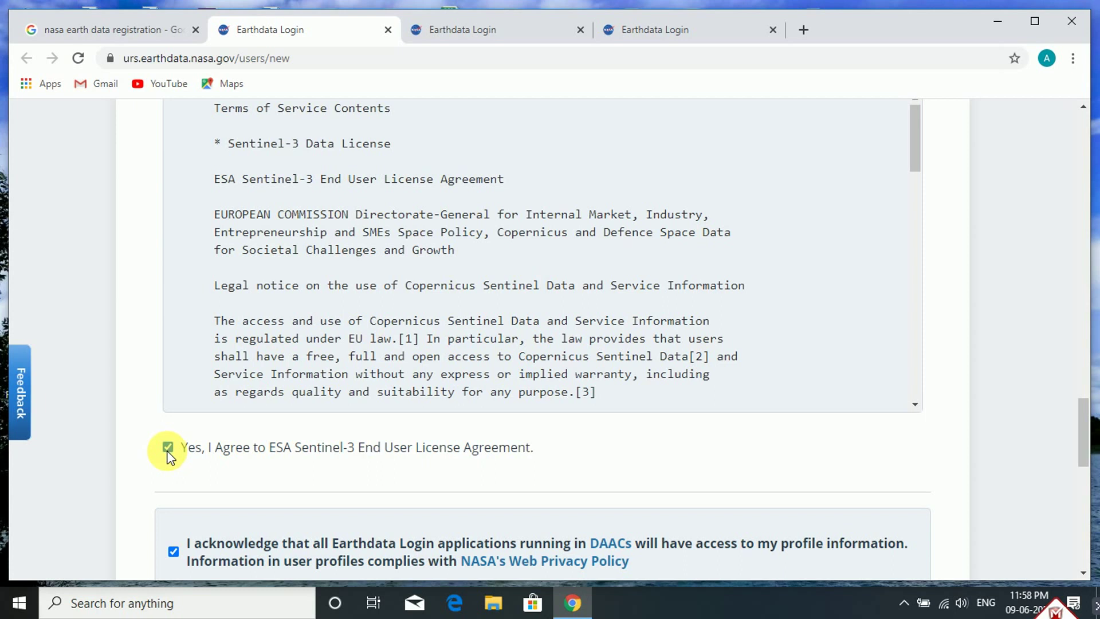
scroll(174, 459, "down", 3)
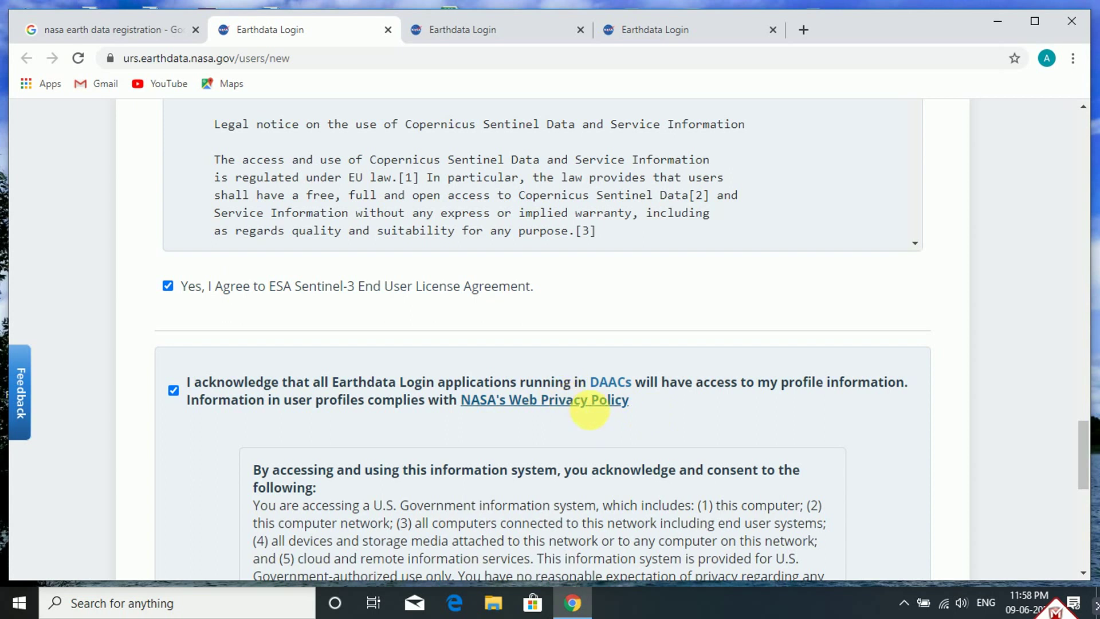
scroll(560, 411, "down", 5)
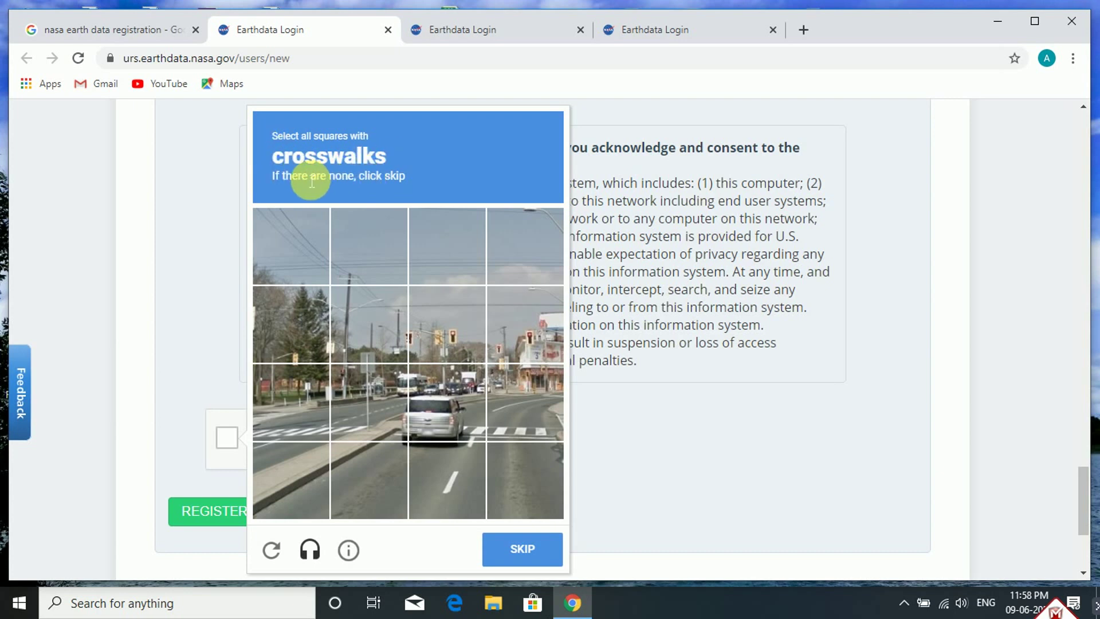
Select the four crosswalk tiles in row three, then the top-row chimney tile, and verify
left_click(283, 414)
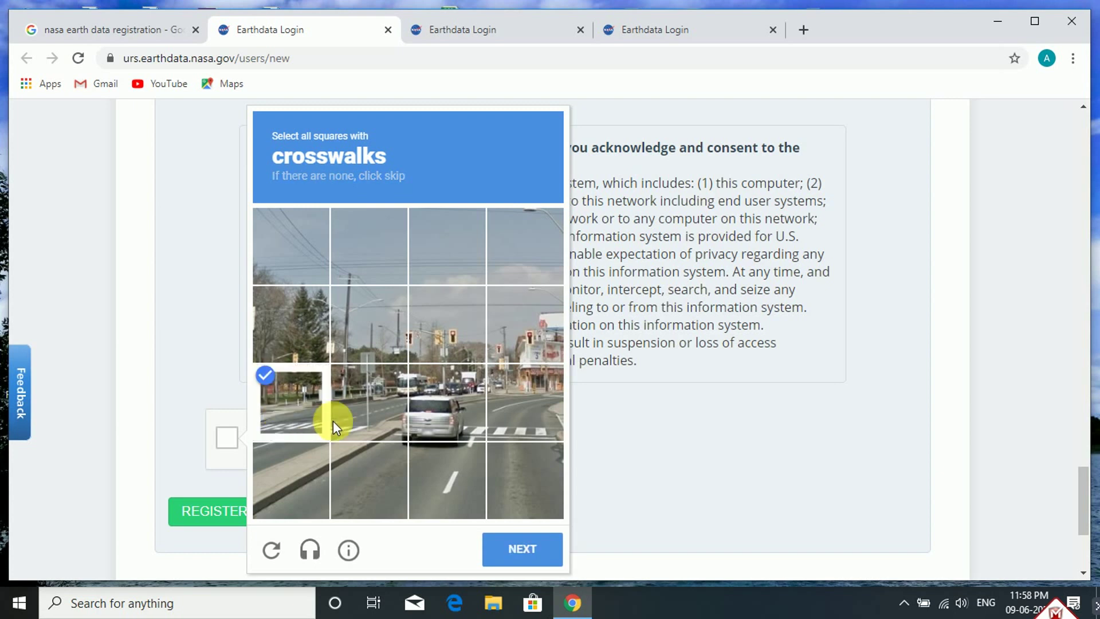
left_click(358, 425)
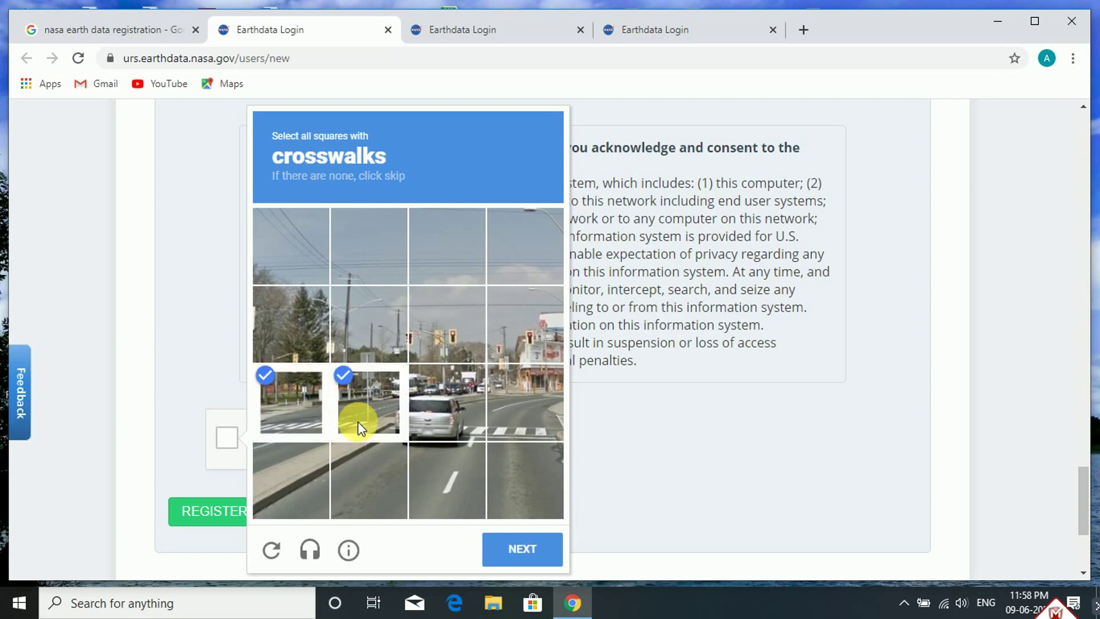
left_click(452, 423)
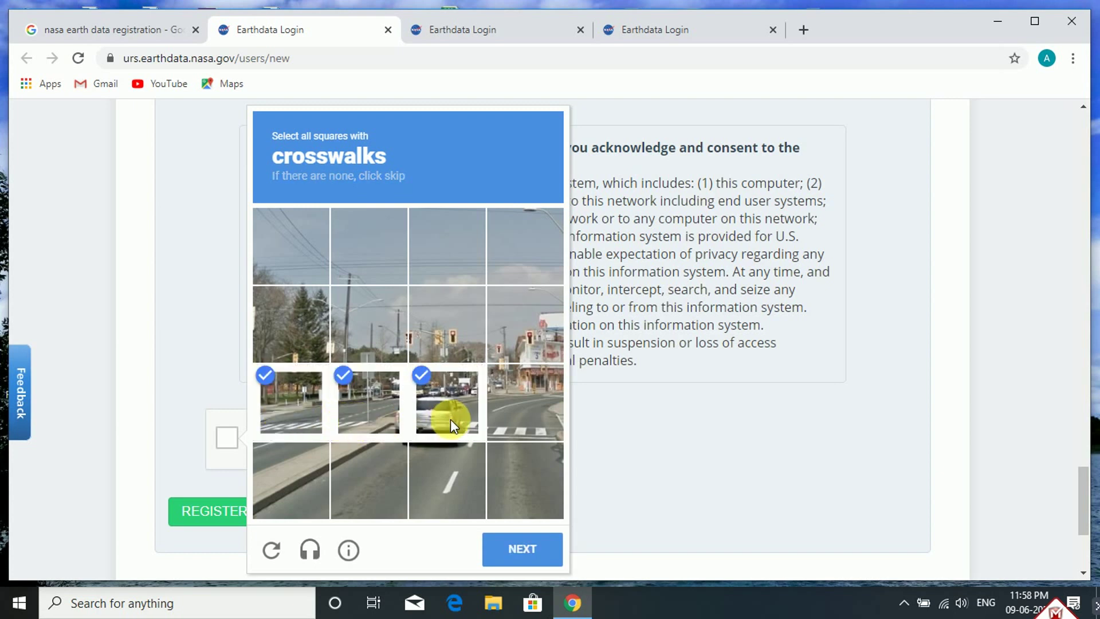
left_click(535, 417)
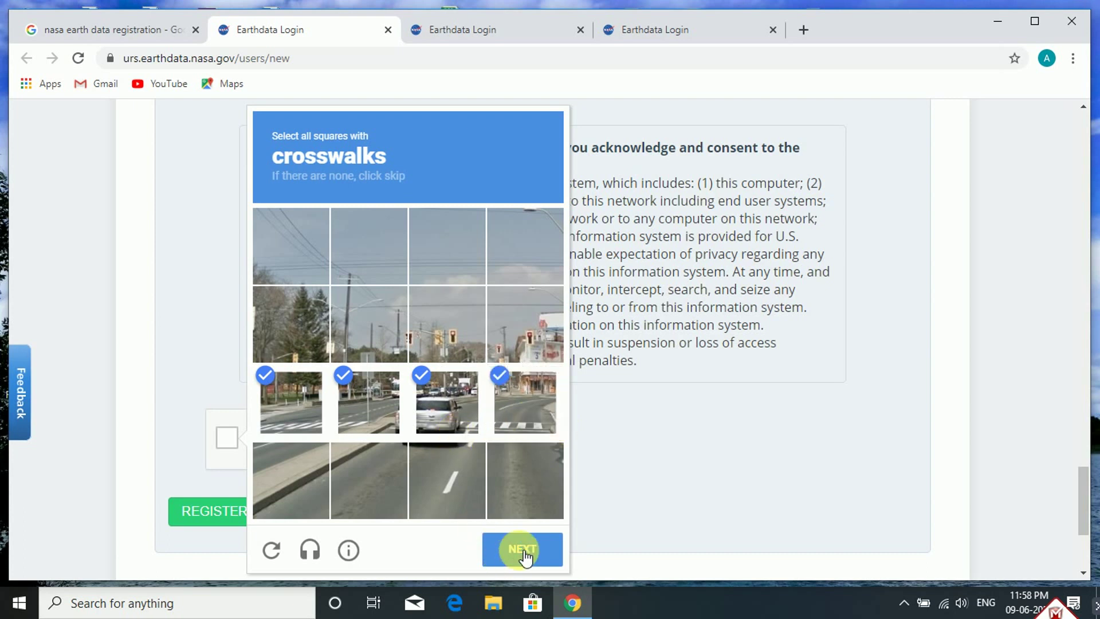
left_click(519, 549)
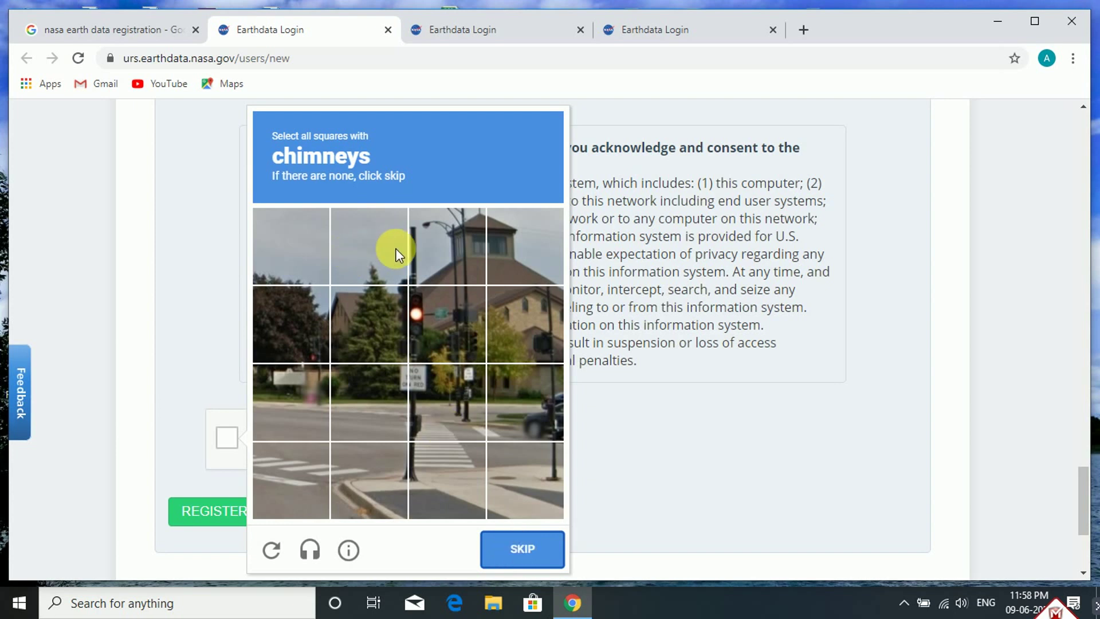
left_click(451, 235)
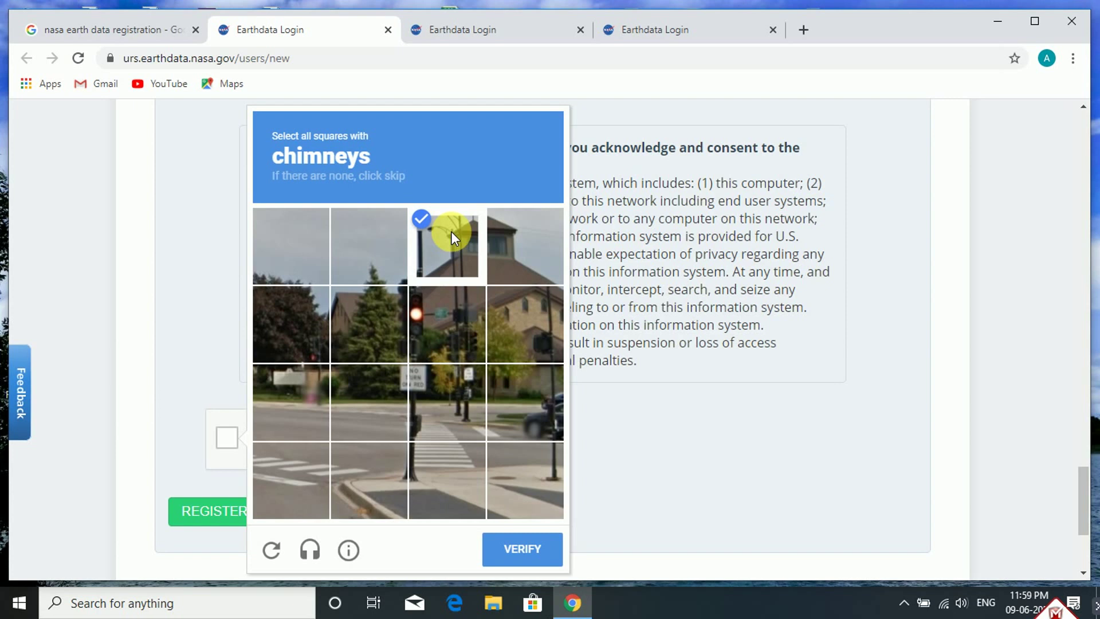
left_click(521, 551)
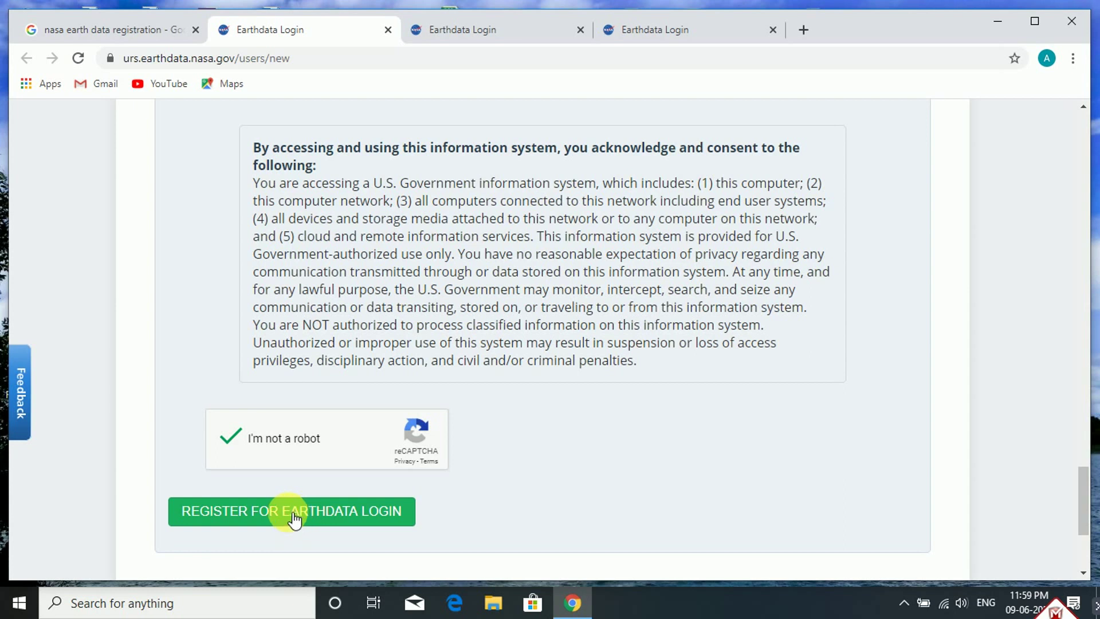
Submit the completed form with REGISTER FOR EARTHDATA LOGIN
left_click(292, 513)
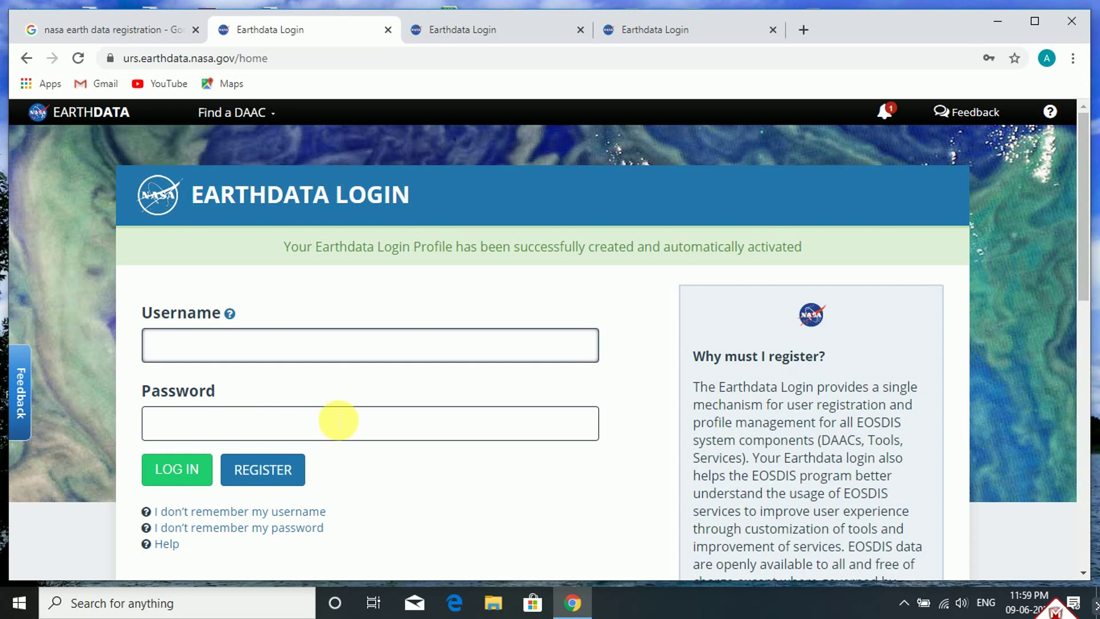
Enter the new account's username and password and log in
type("ge")
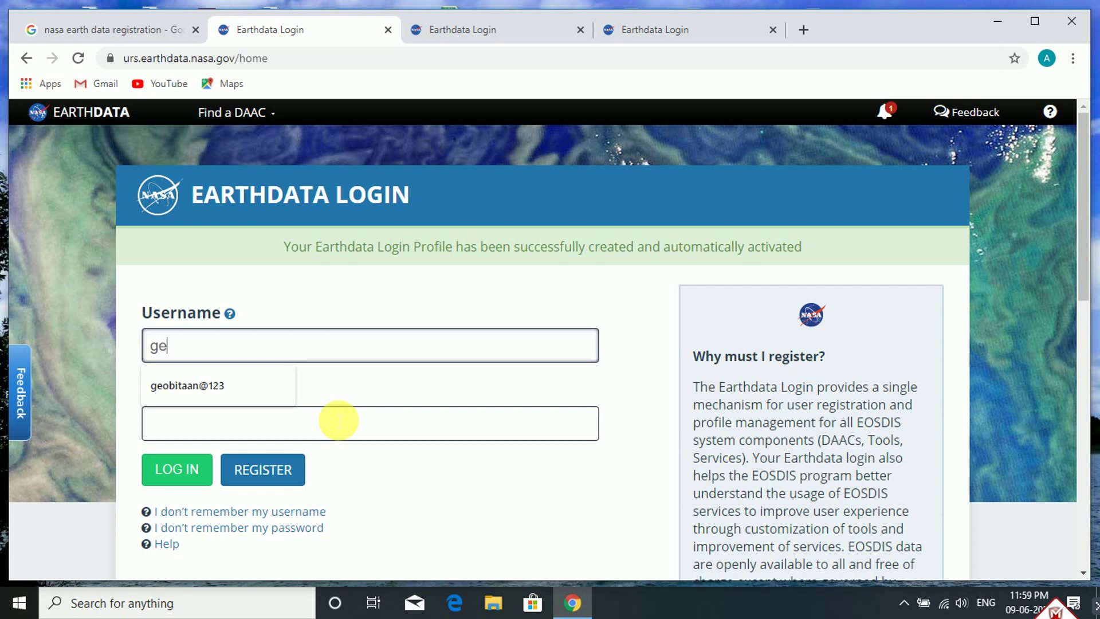
type("obitaan")
left_click(389, 432)
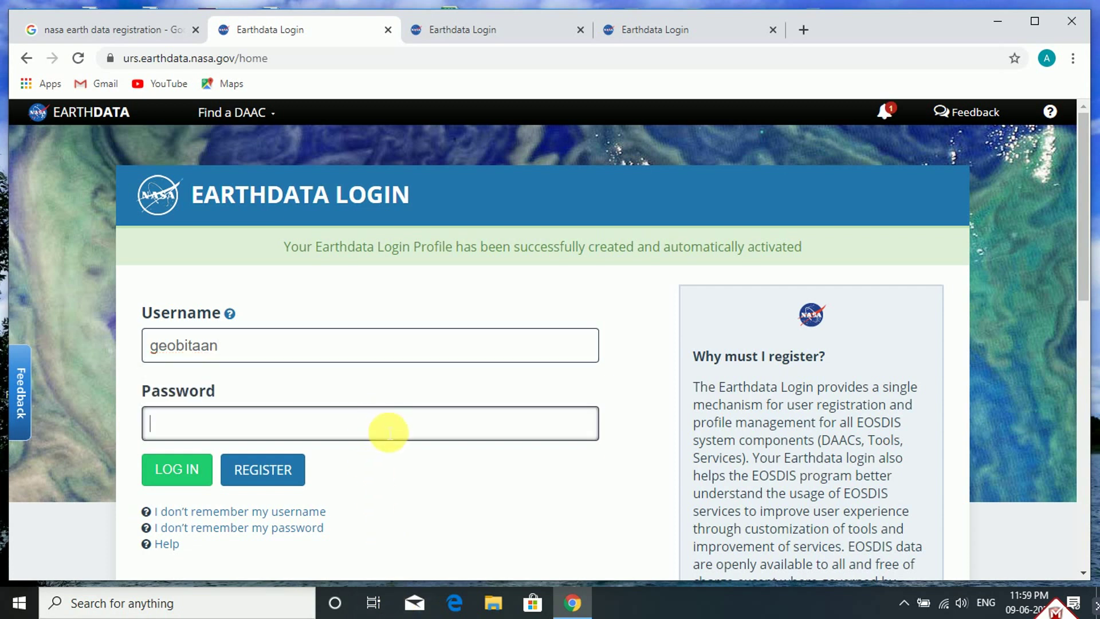
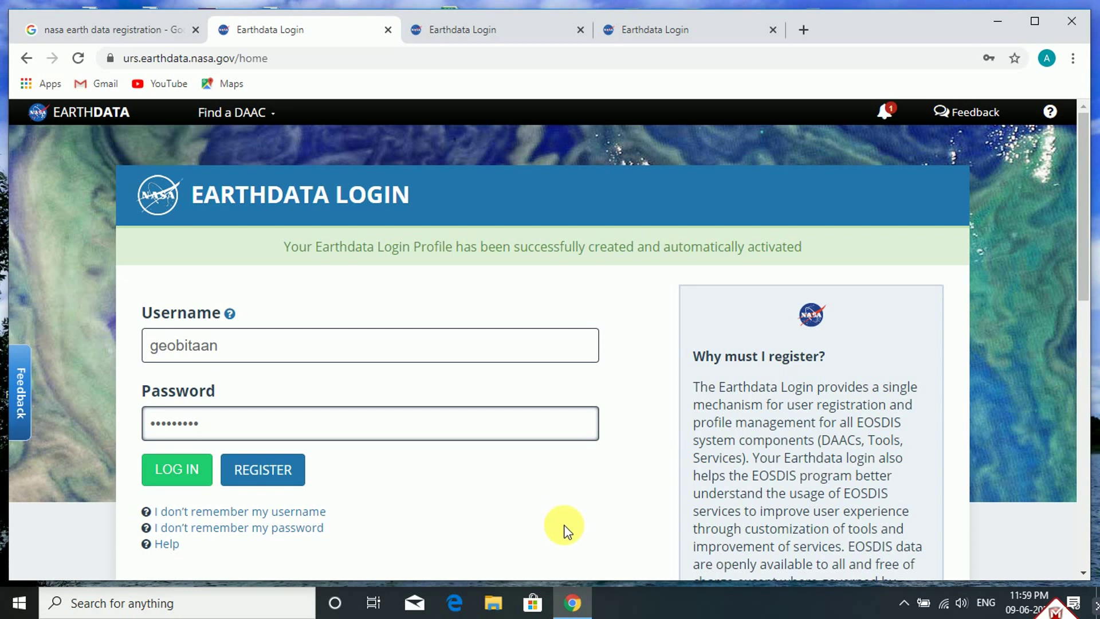
left_click(179, 474)
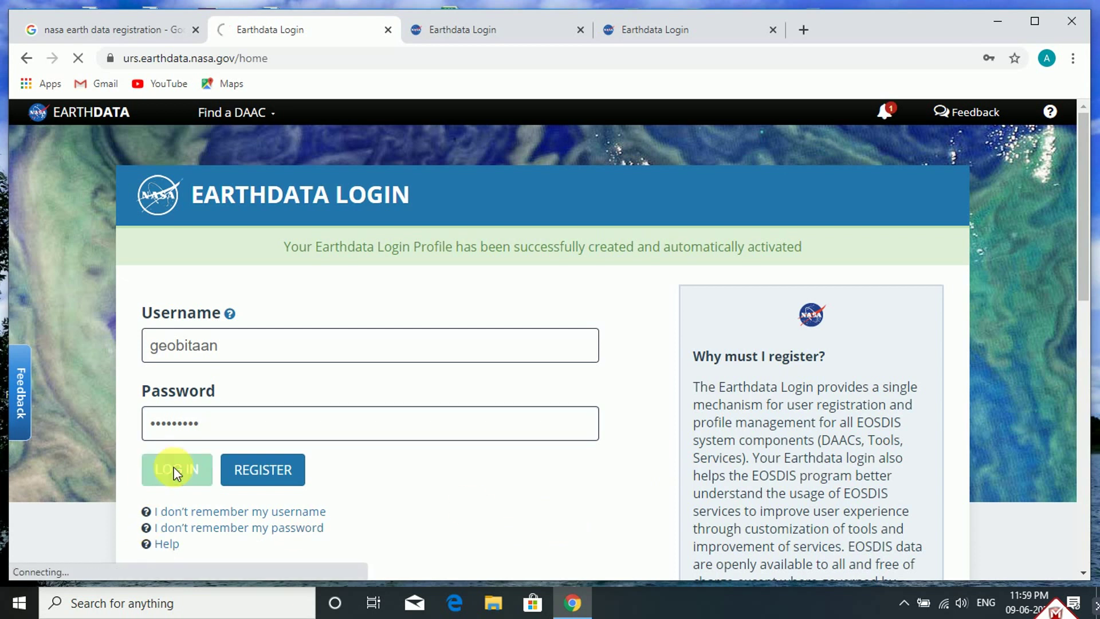